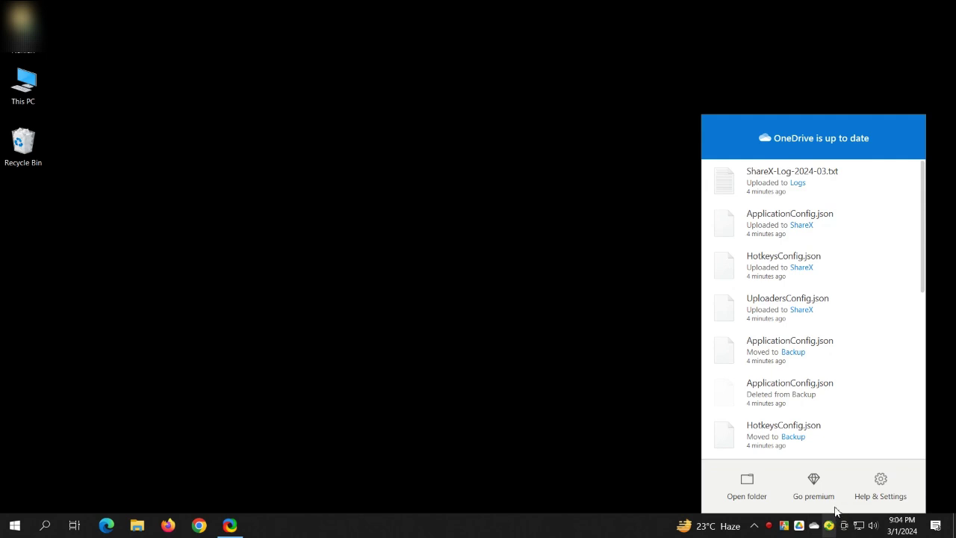
Step: Open OneDrive's Settings on the Account tab, showing 1 MB of 5.0 GB used
click(886, 486)
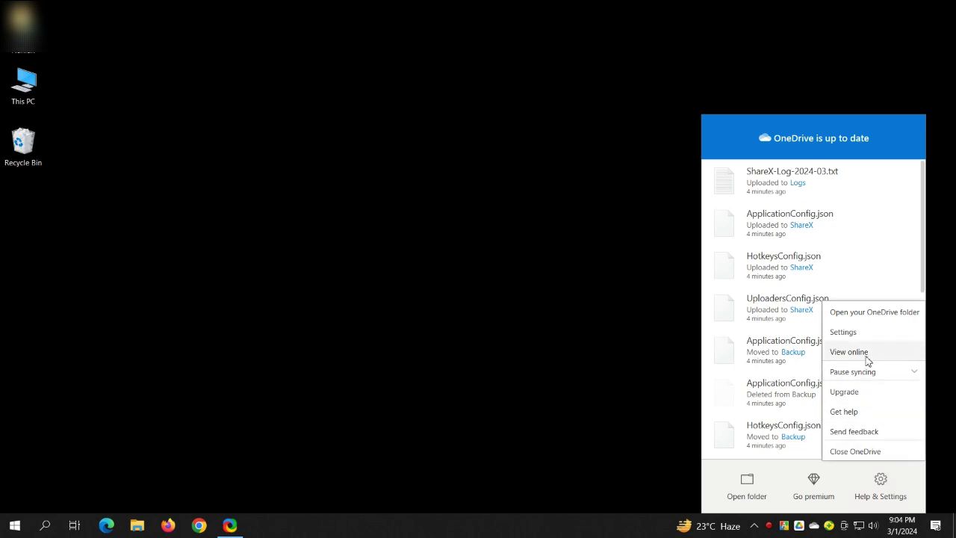
click(858, 333)
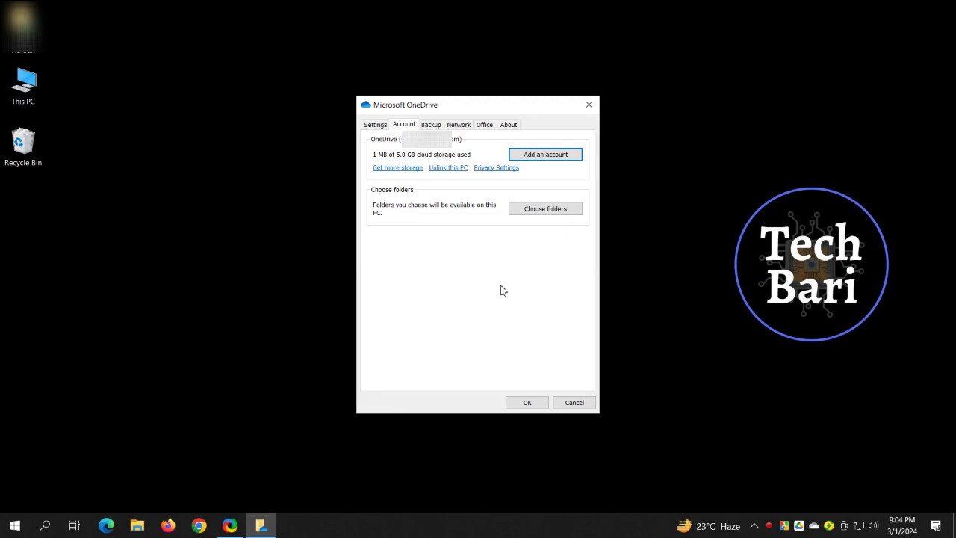
Step: Unlink this PC from the OneDrive account and confirm the unlink
click(437, 168)
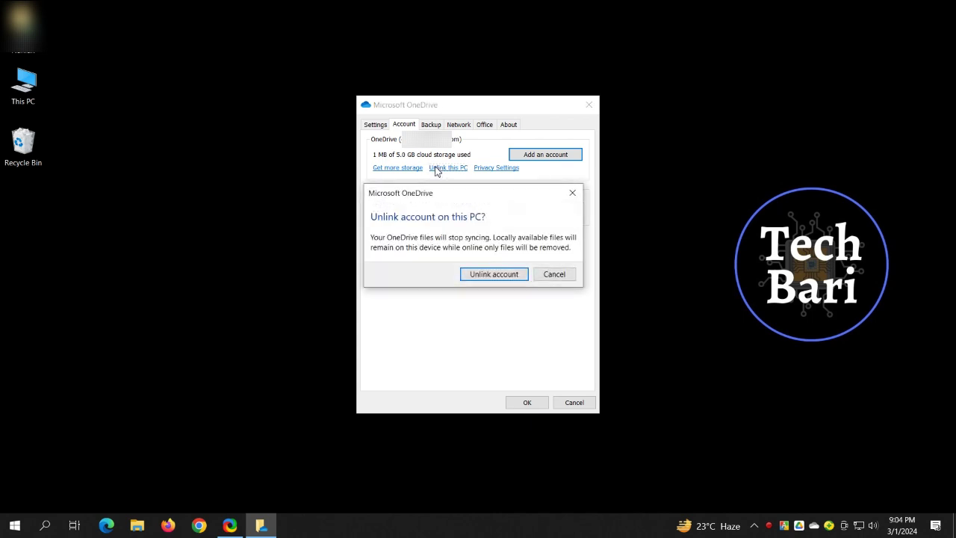
click(491, 275)
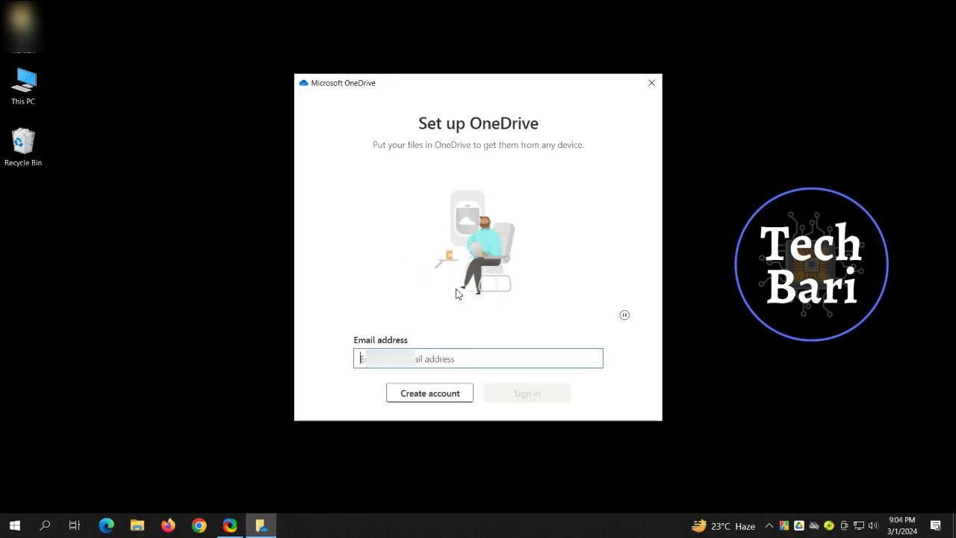
Step: Open This PC and browse the contents of the SSD (G:) drive
click(30, 99)
double_click(30, 99)
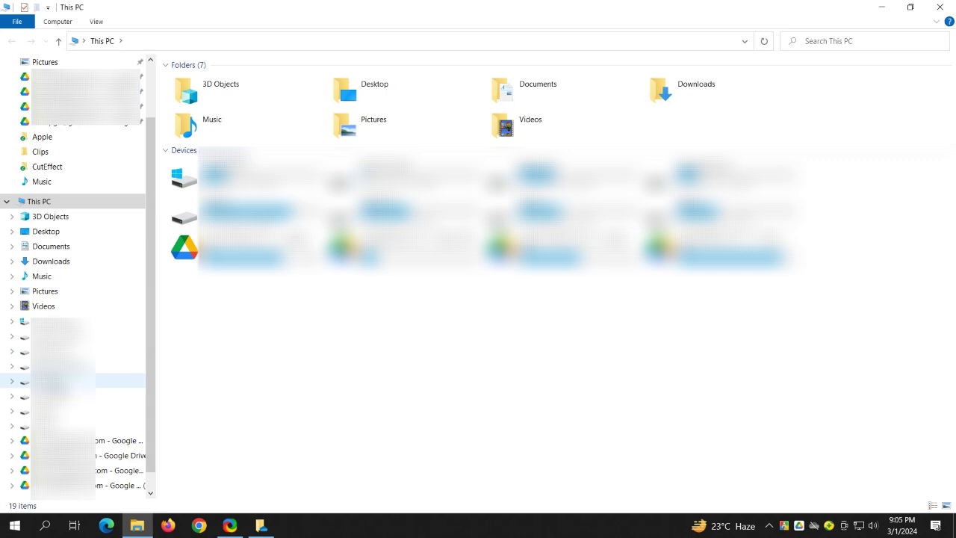
click(56, 381)
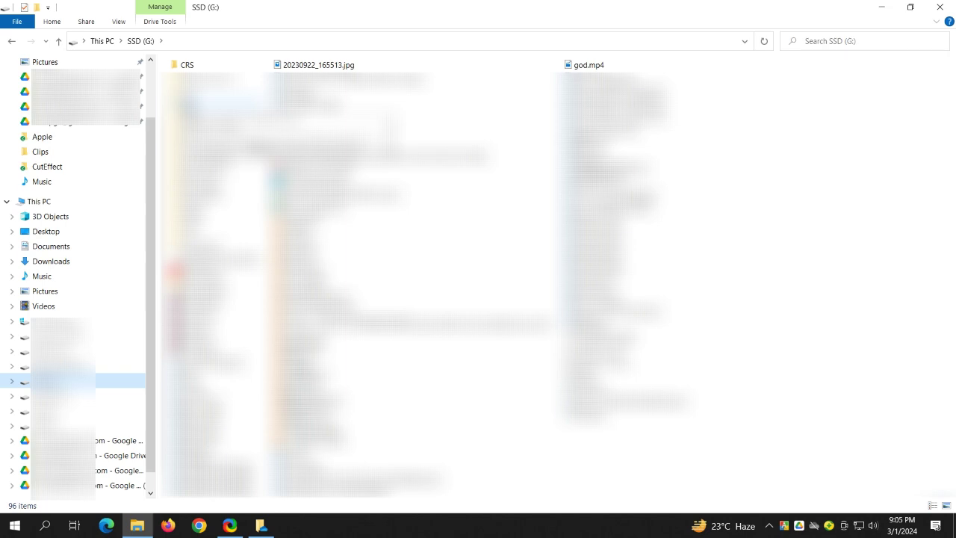
click(216, 101)
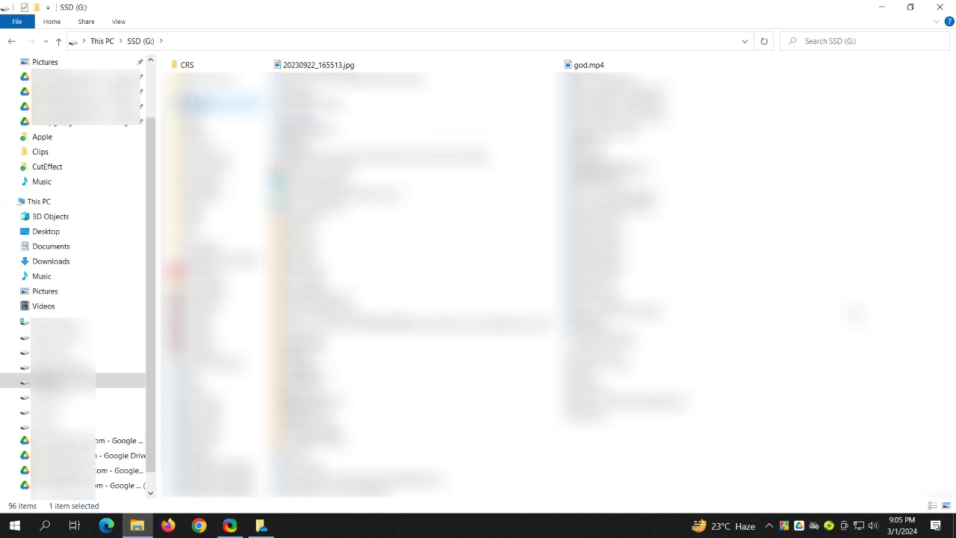
click(851, 311)
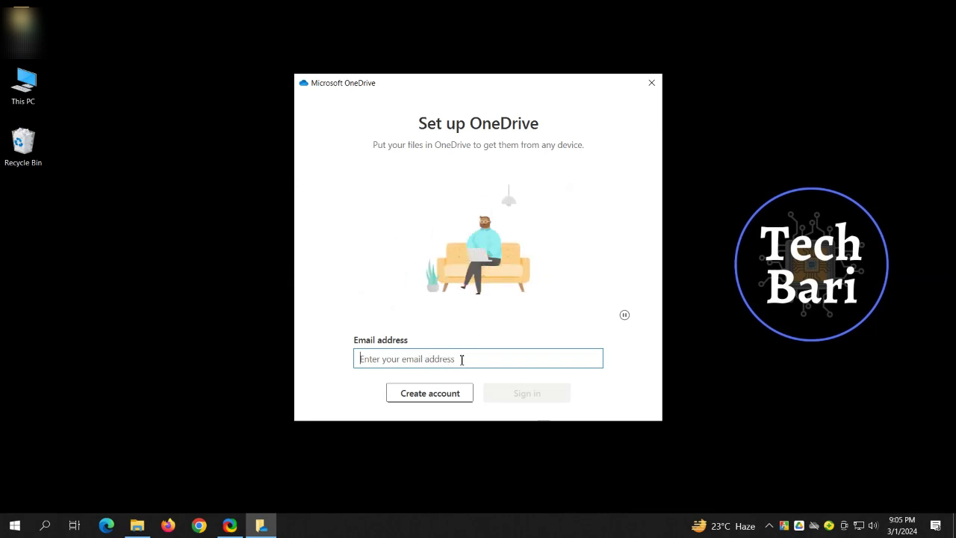
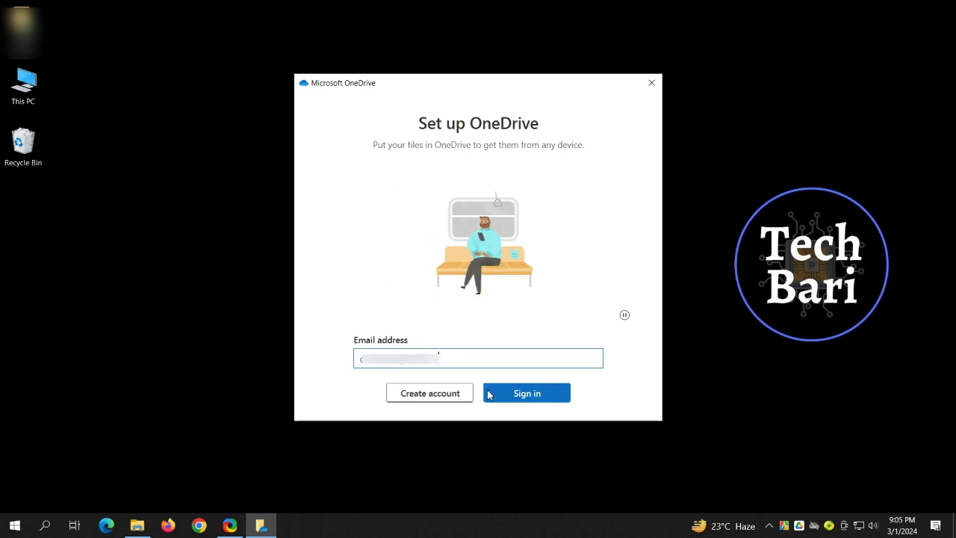
Step: Sign in to OneDrive with the account's email address and password
click(527, 396)
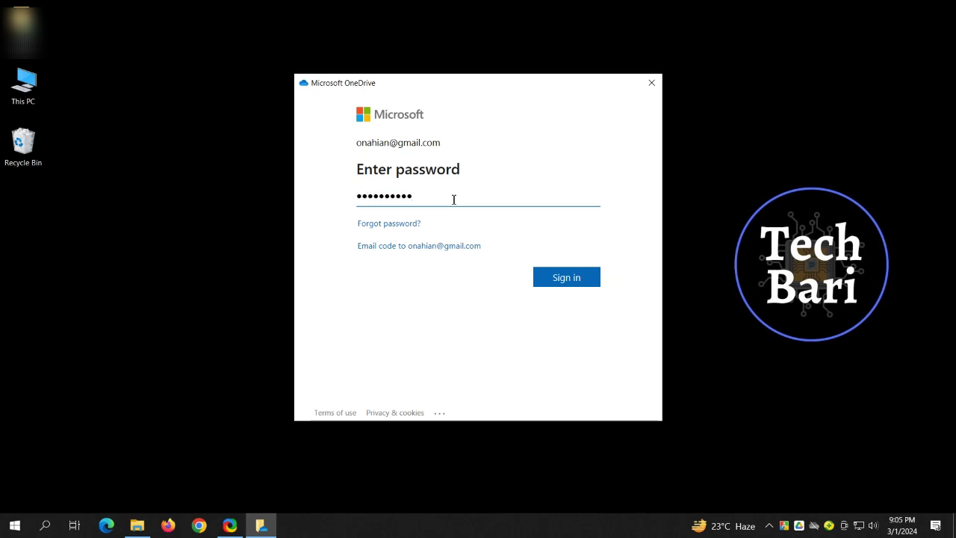
click(557, 279)
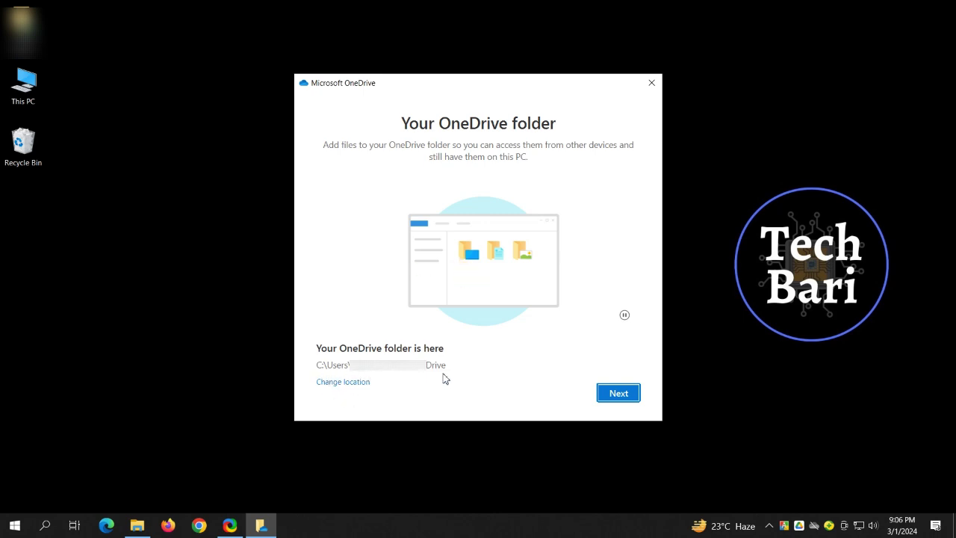
Step: Set the OneDrive folder location to the existing G:\OneDrive folder and continue
click(353, 382)
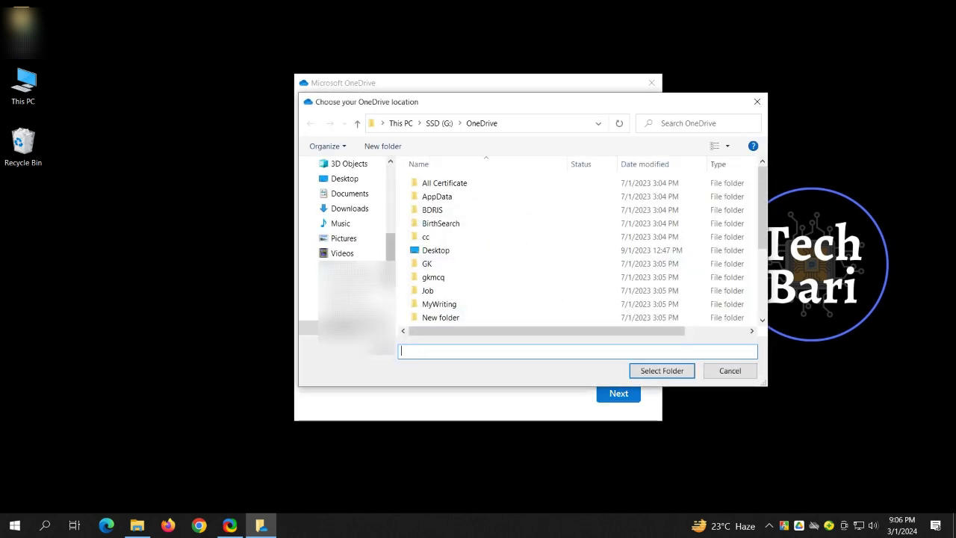
click(354, 328)
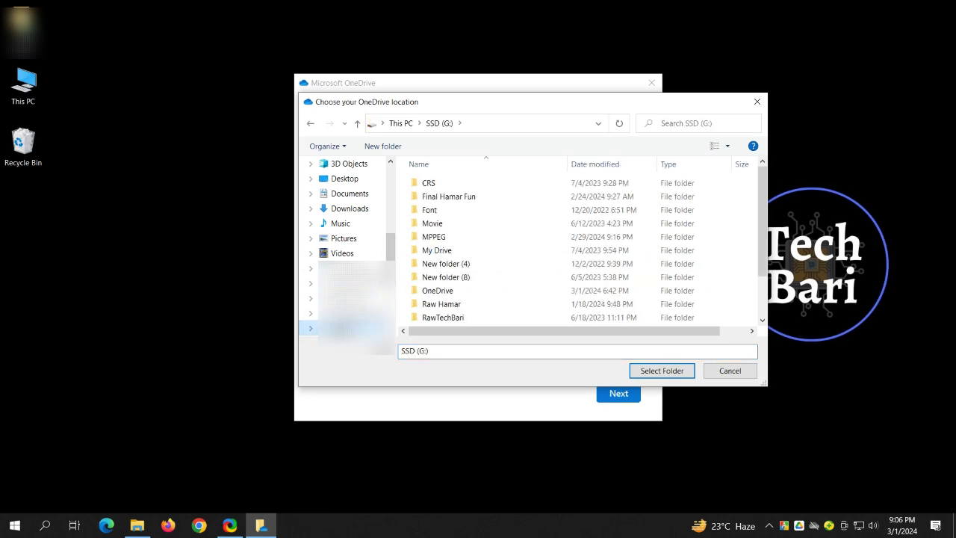
click(442, 294)
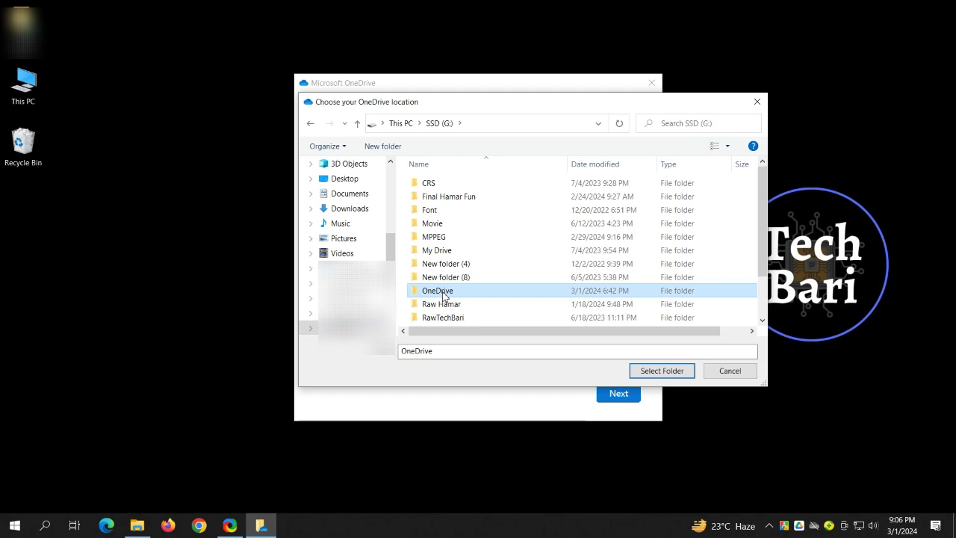
click(651, 371)
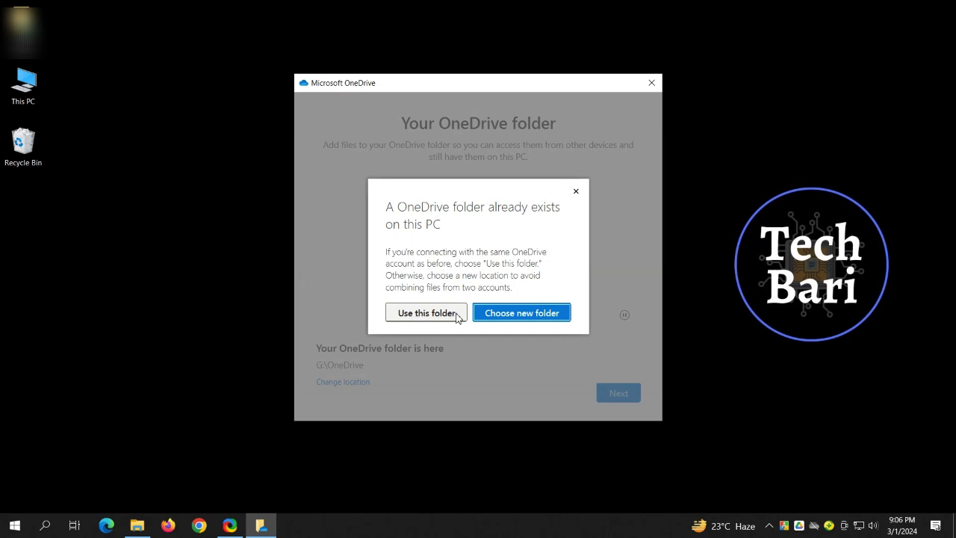
click(426, 313)
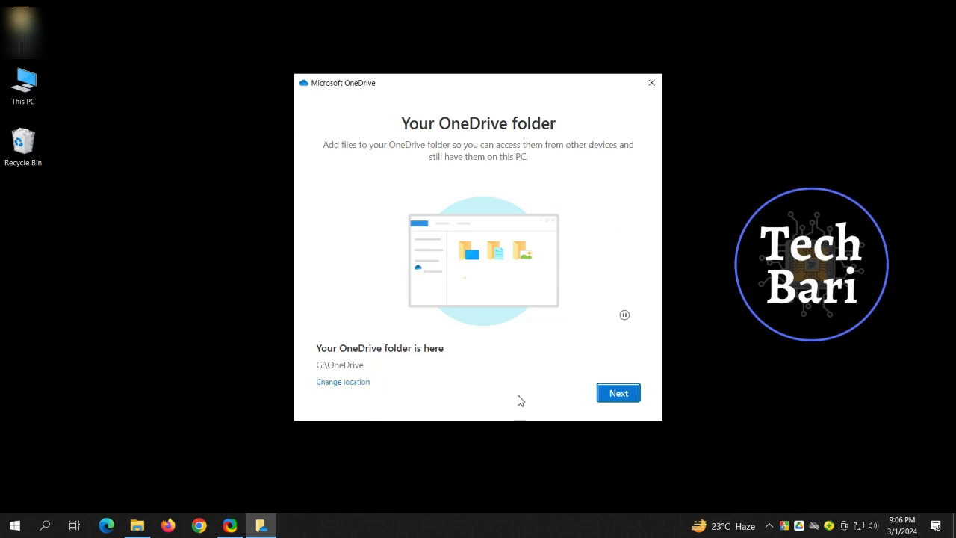
click(623, 396)
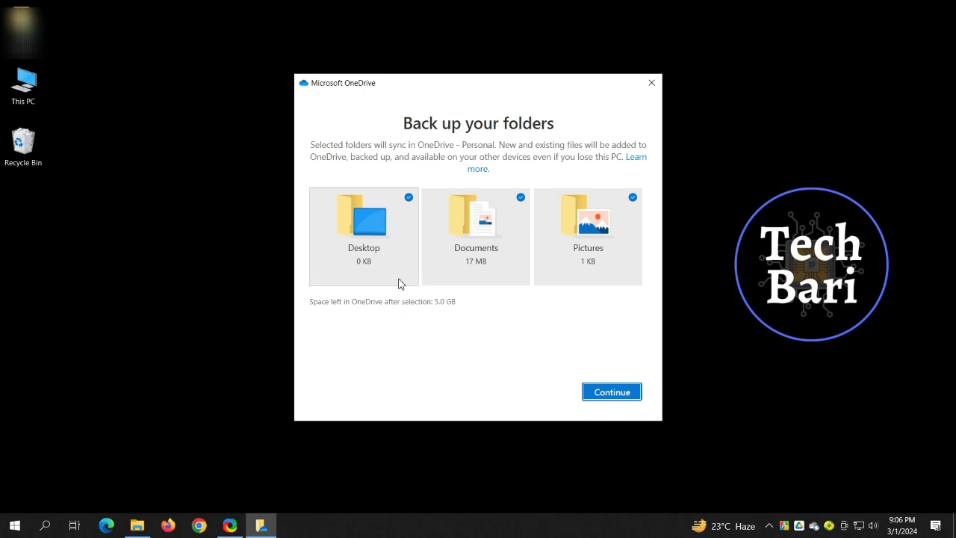
Step: Deselect Desktop and Pictures so only Documents is backed up, then pass the introduction
click(381, 263)
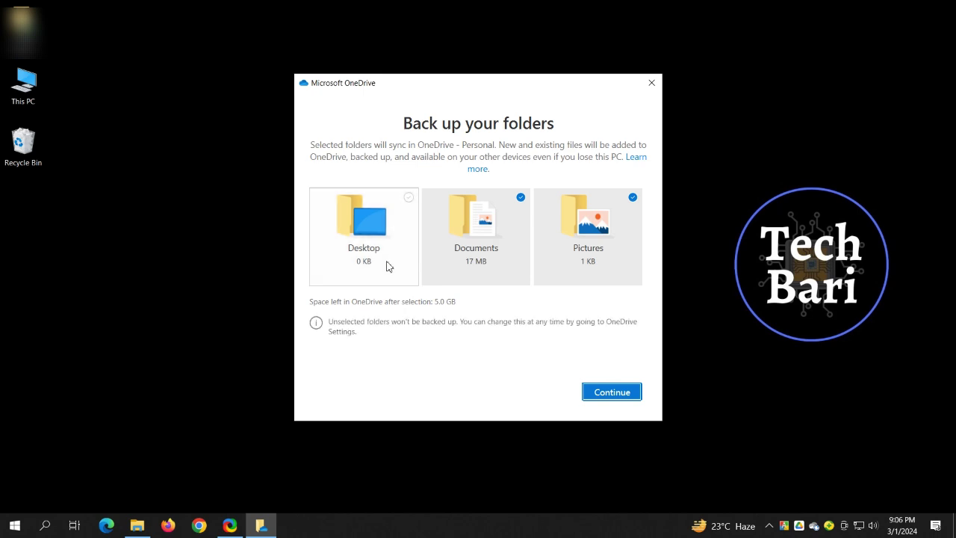
click(575, 275)
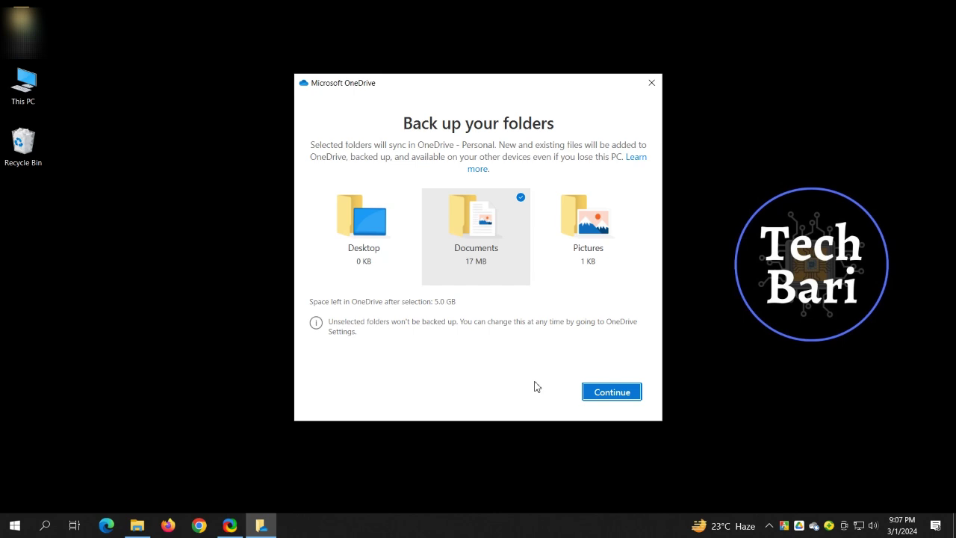
click(605, 395)
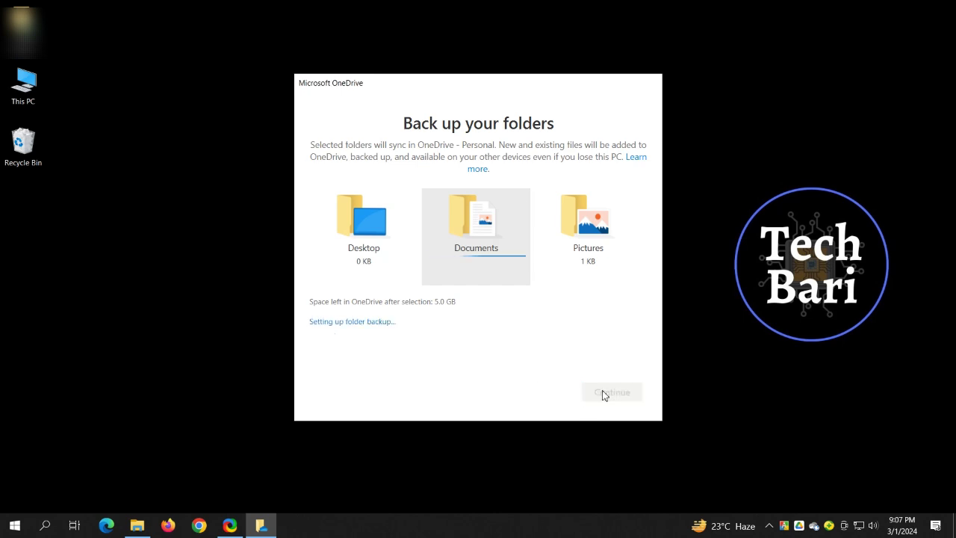
click(614, 392)
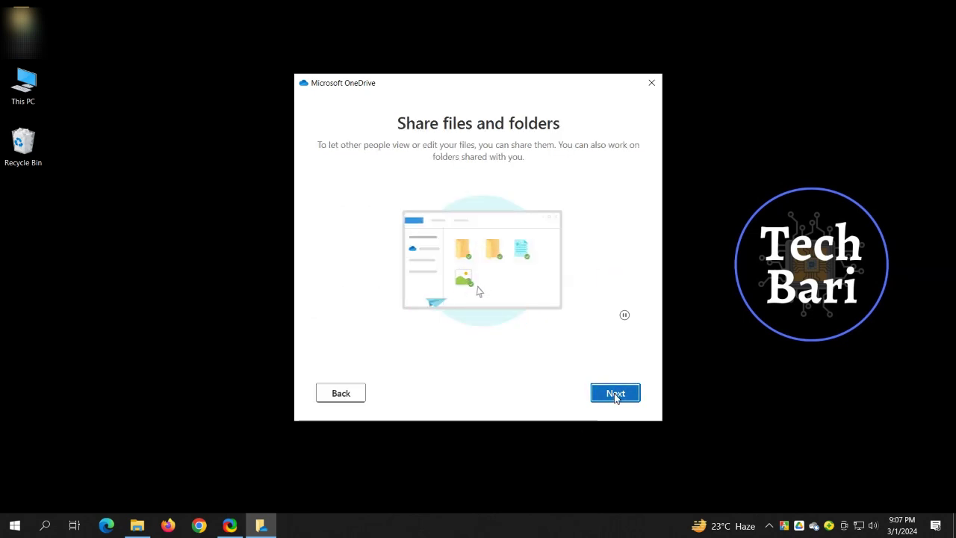
Step: Skip the sharing, on-demand files and mobile app pages, then open G:\OneDrive
click(615, 396)
click(619, 391)
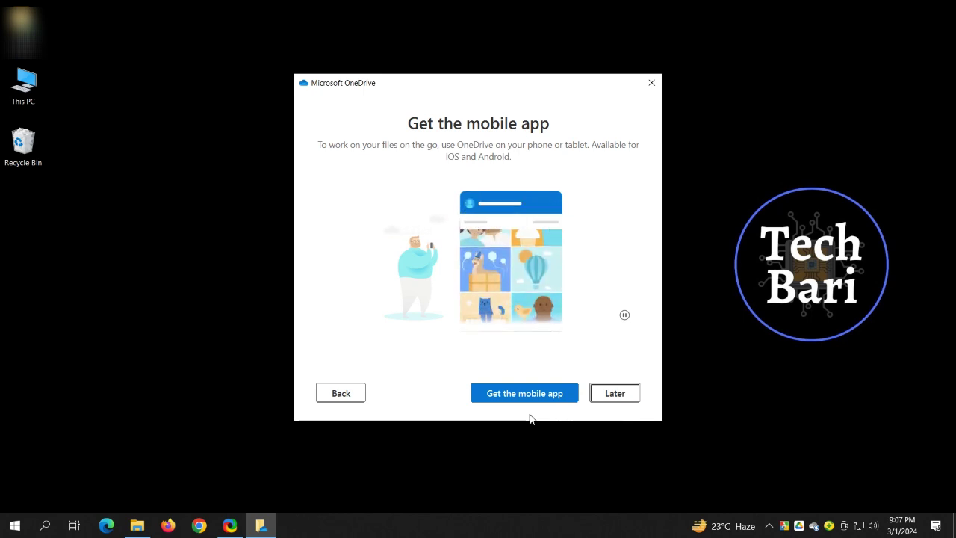
click(615, 395)
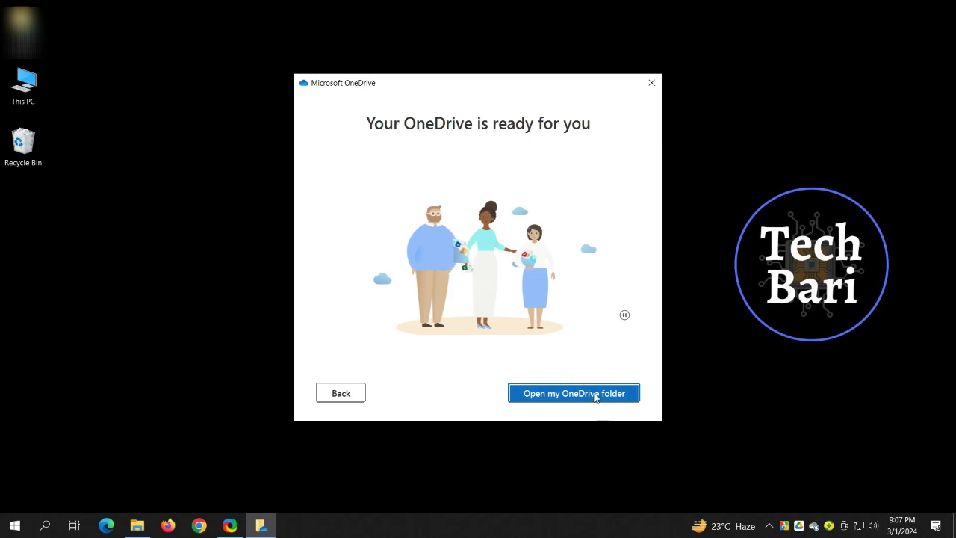
click(595, 396)
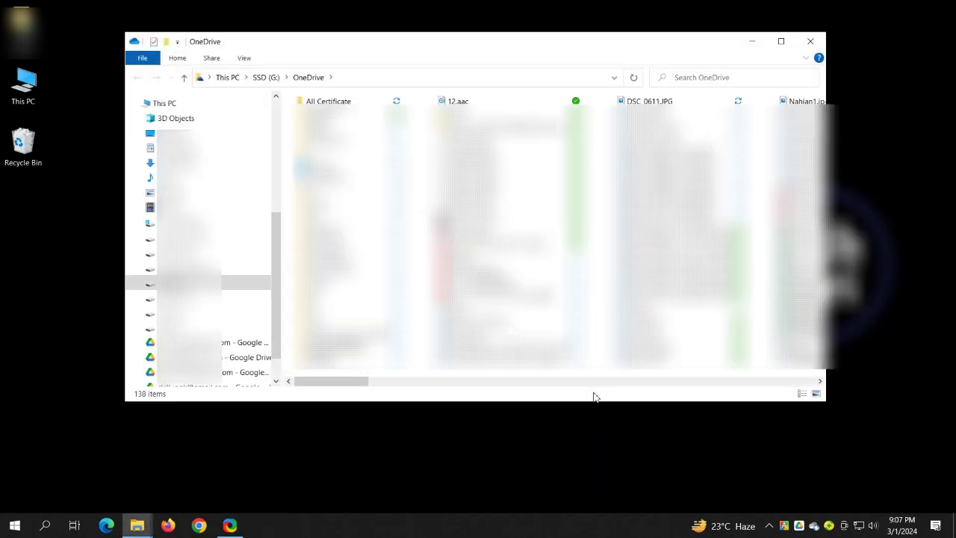
Step: Close the G:\OneDrive Explorer window and refresh the desktop from its context menu
click(810, 44)
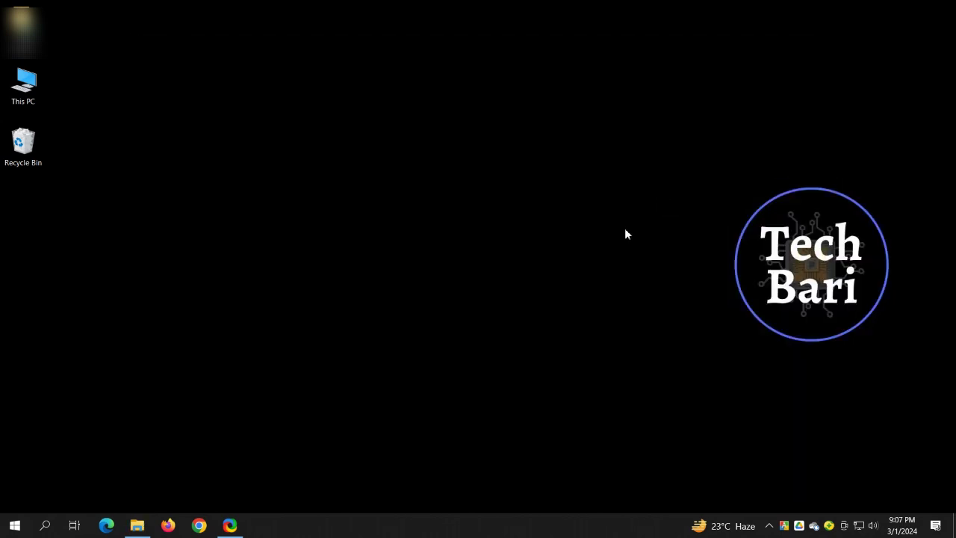
right_click(466, 232)
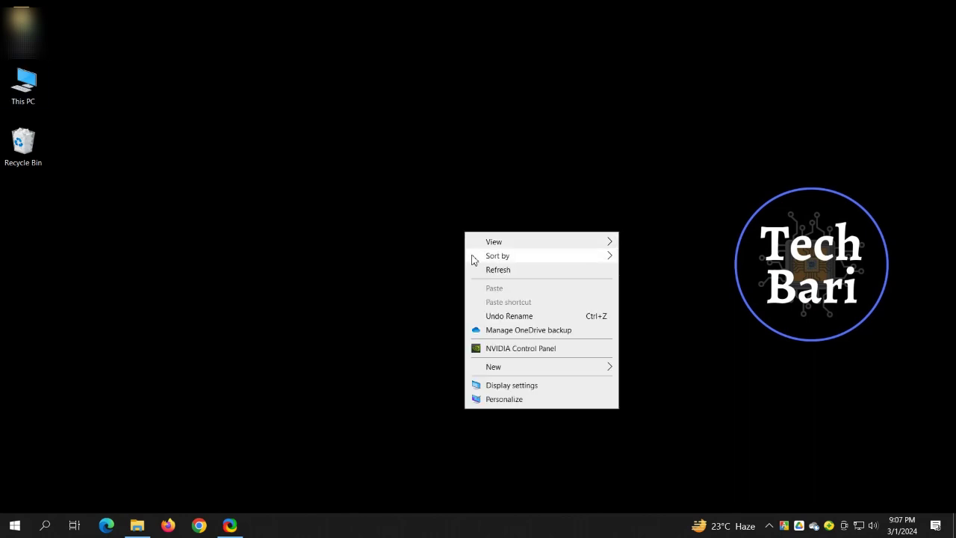
click(486, 268)
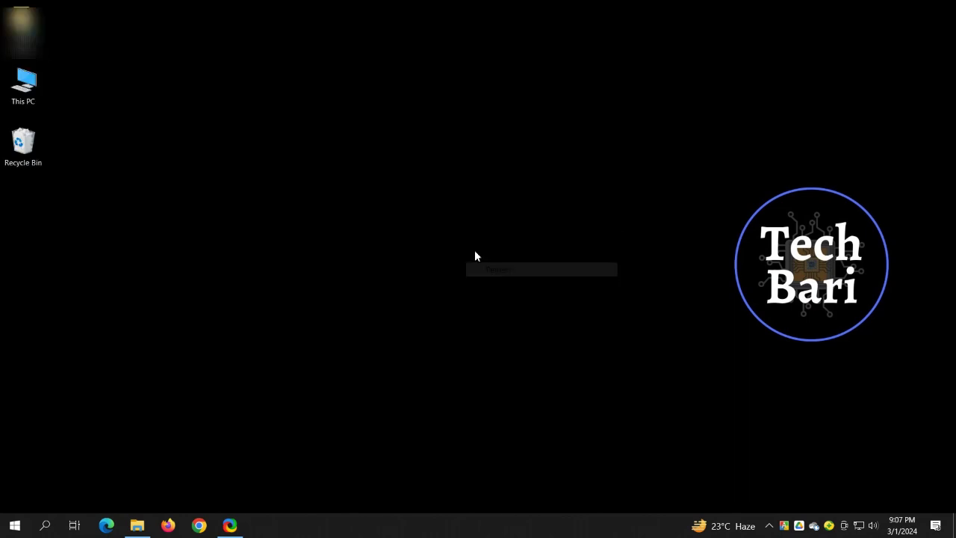
right_click(473, 249)
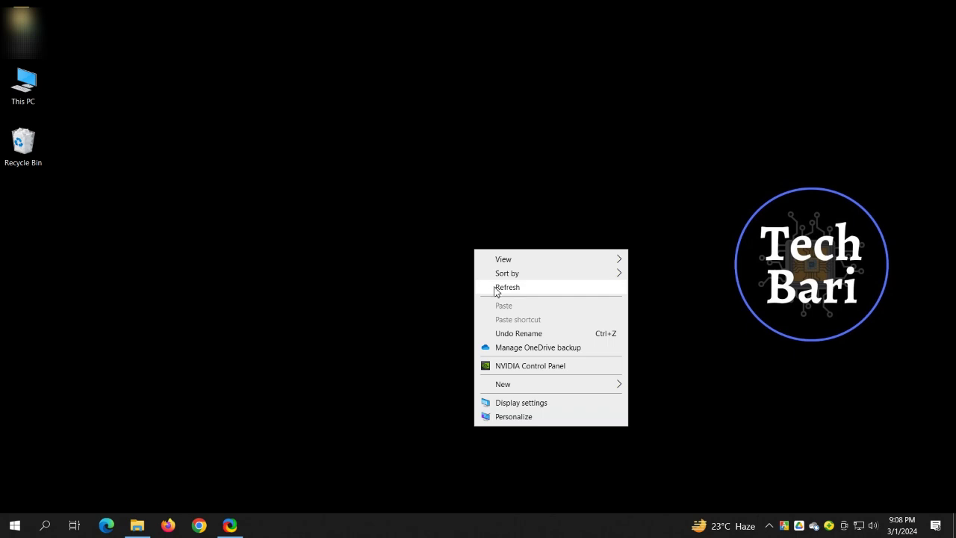